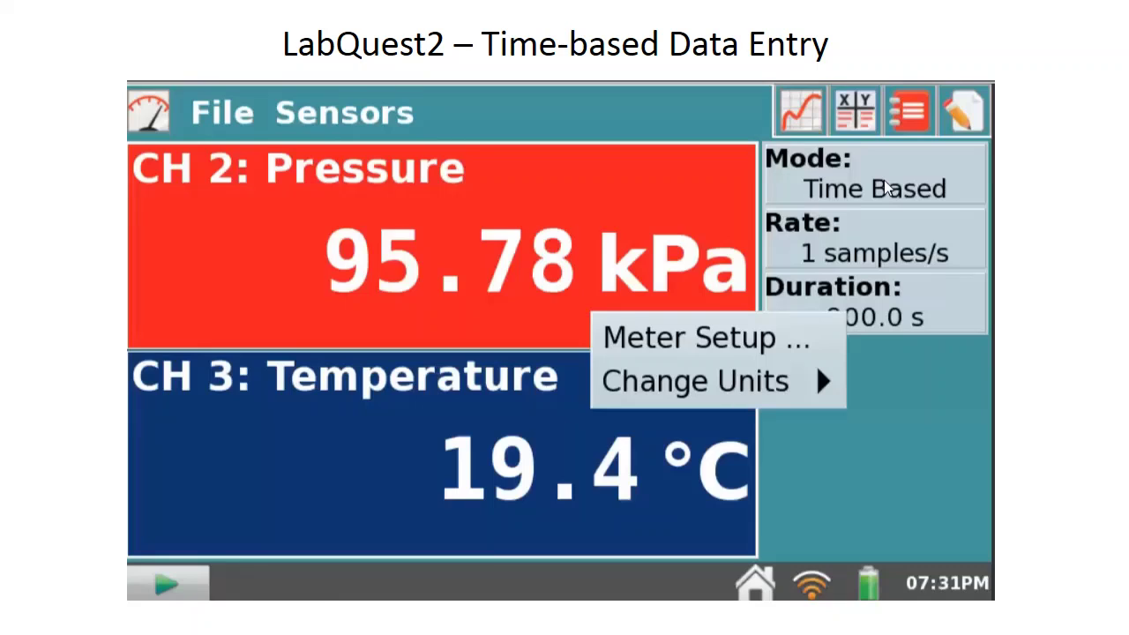
Step: Change the time-based collection duration to 1800 seconds
left_click(885, 188)
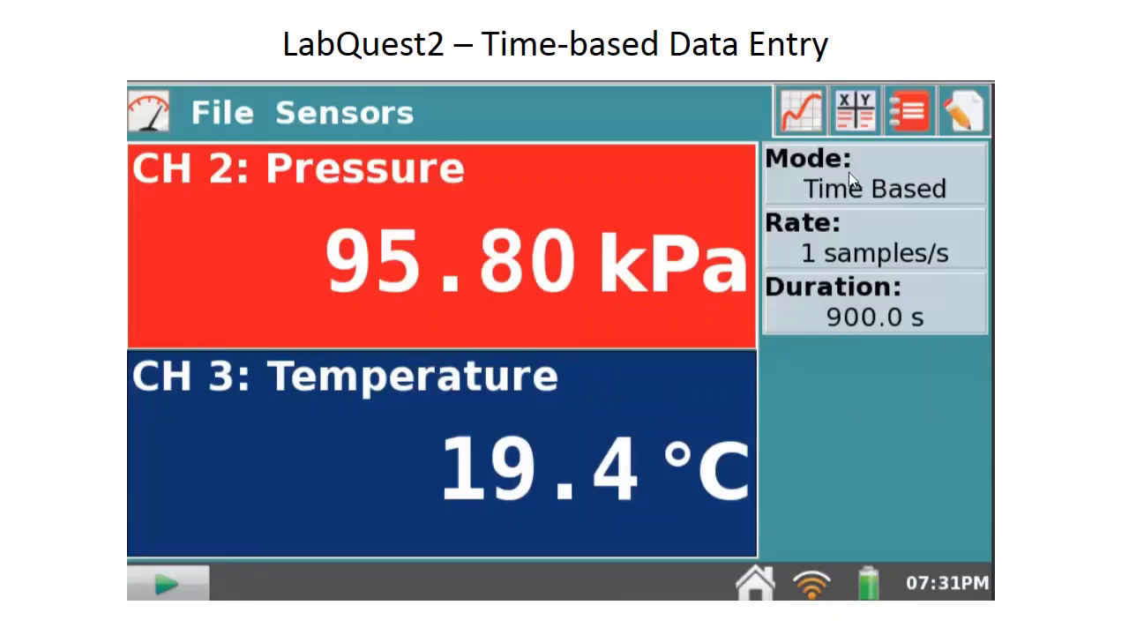
left_click(849, 175)
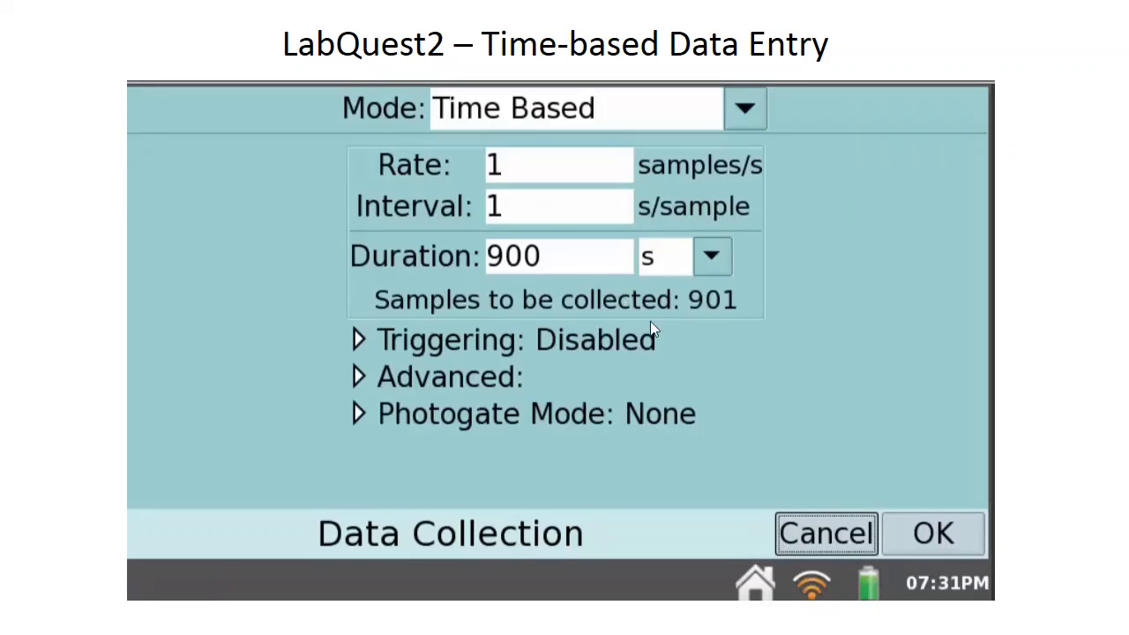
left_click(536, 255)
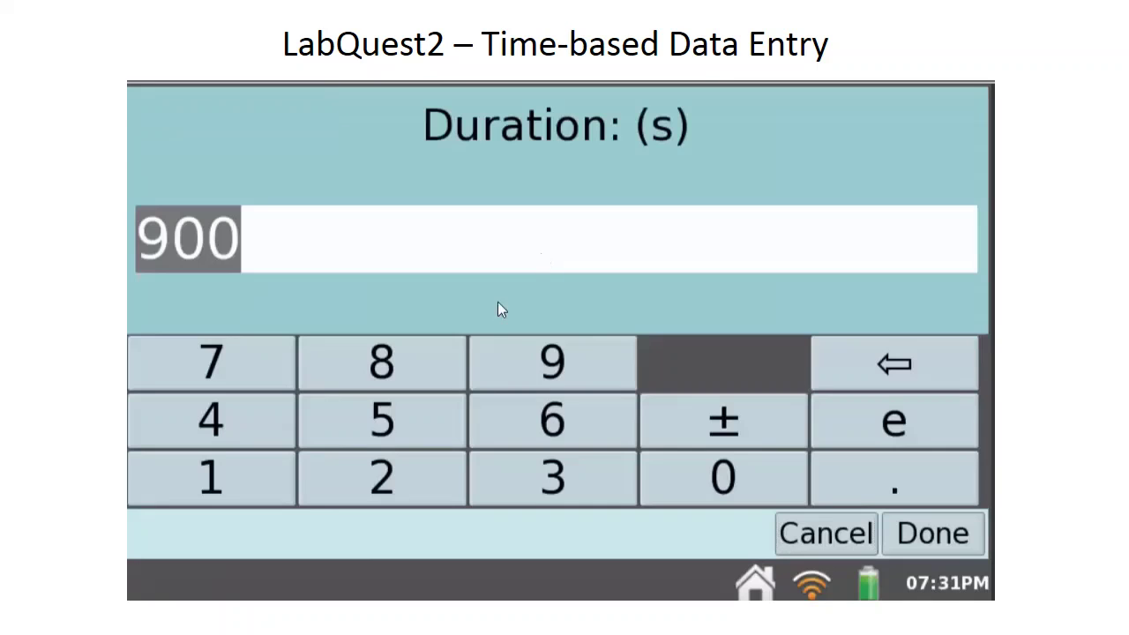
left_click(238, 482)
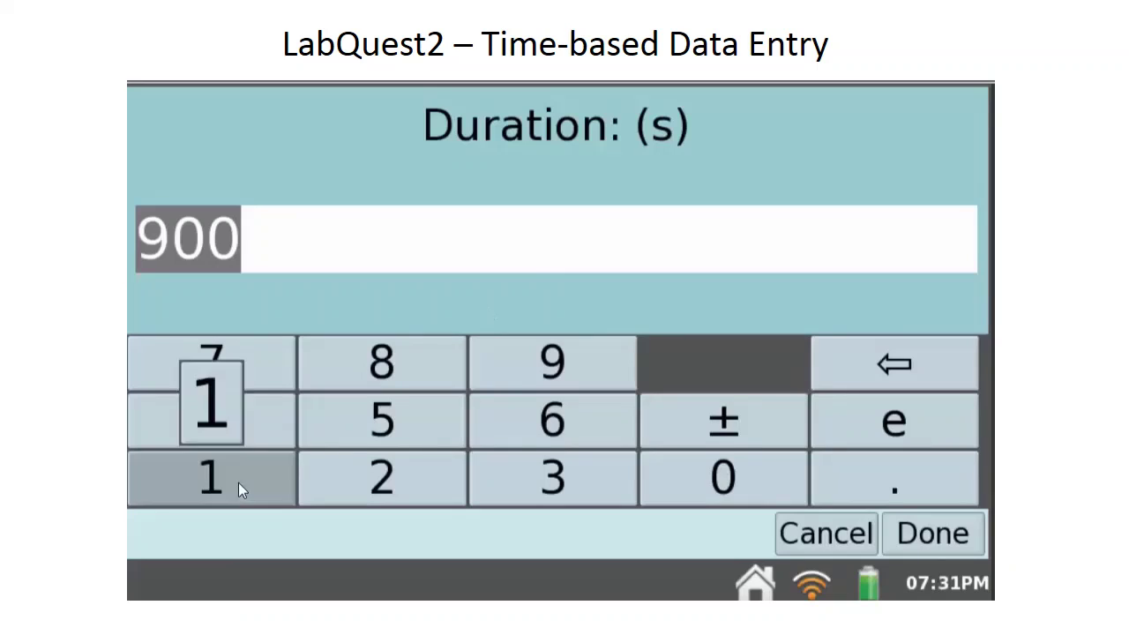
left_click(389, 369)
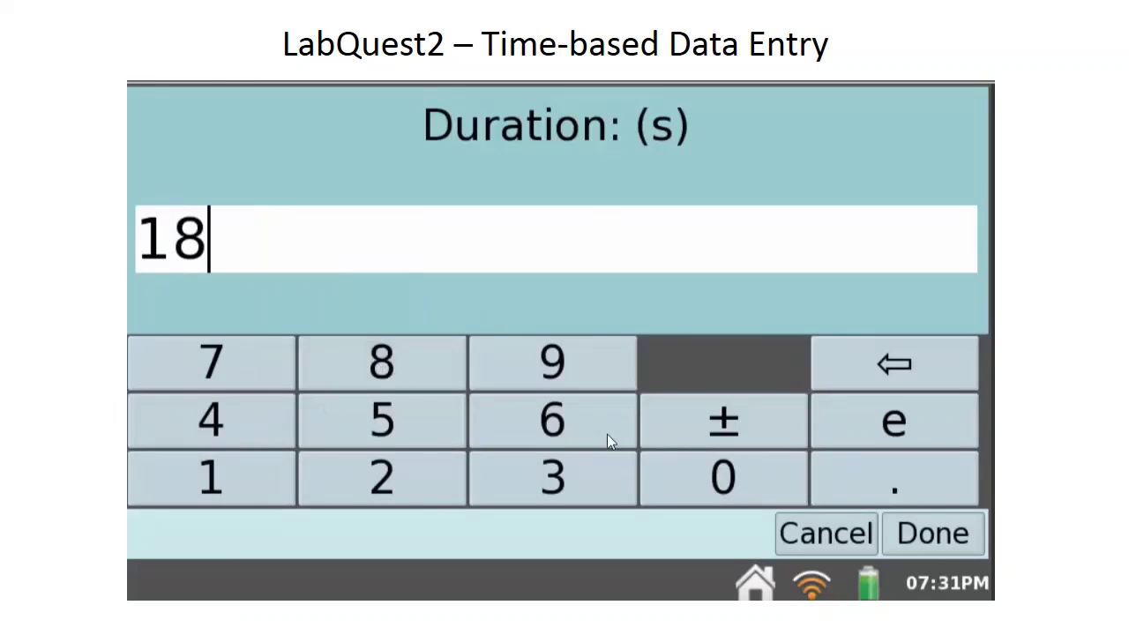
left_click(719, 476)
left_click(719, 476)
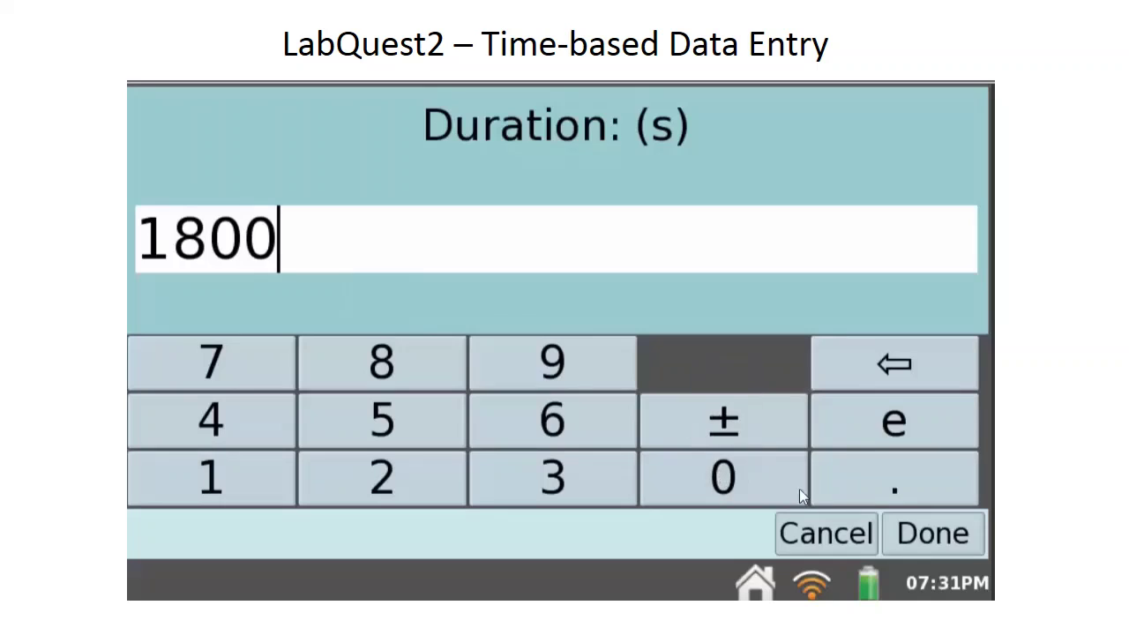
left_click(948, 533)
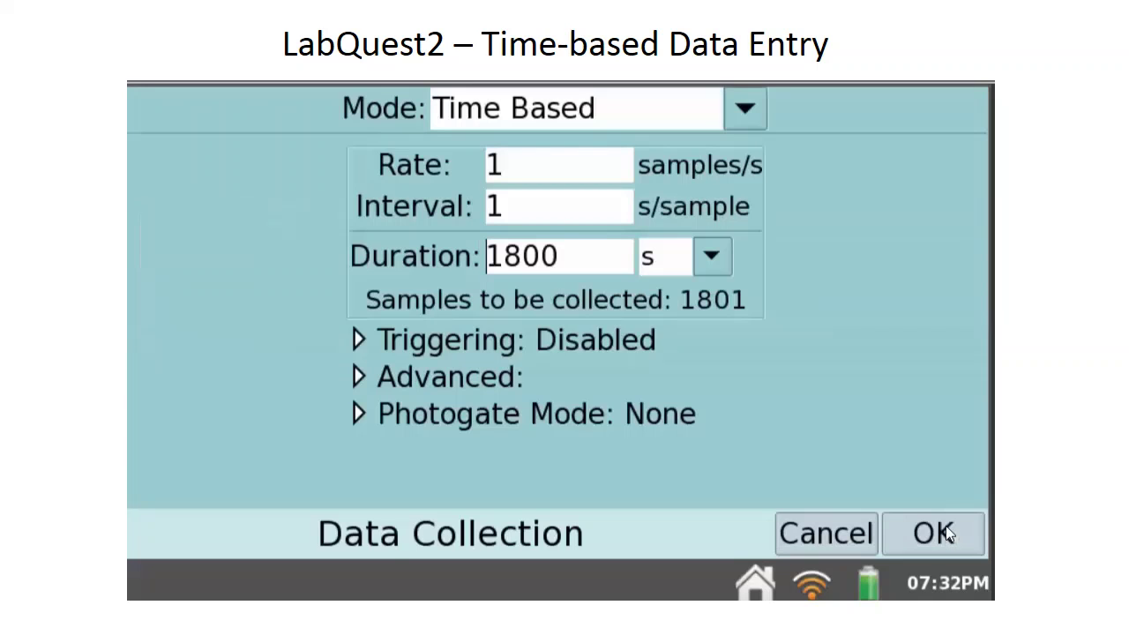
left_click(933, 530)
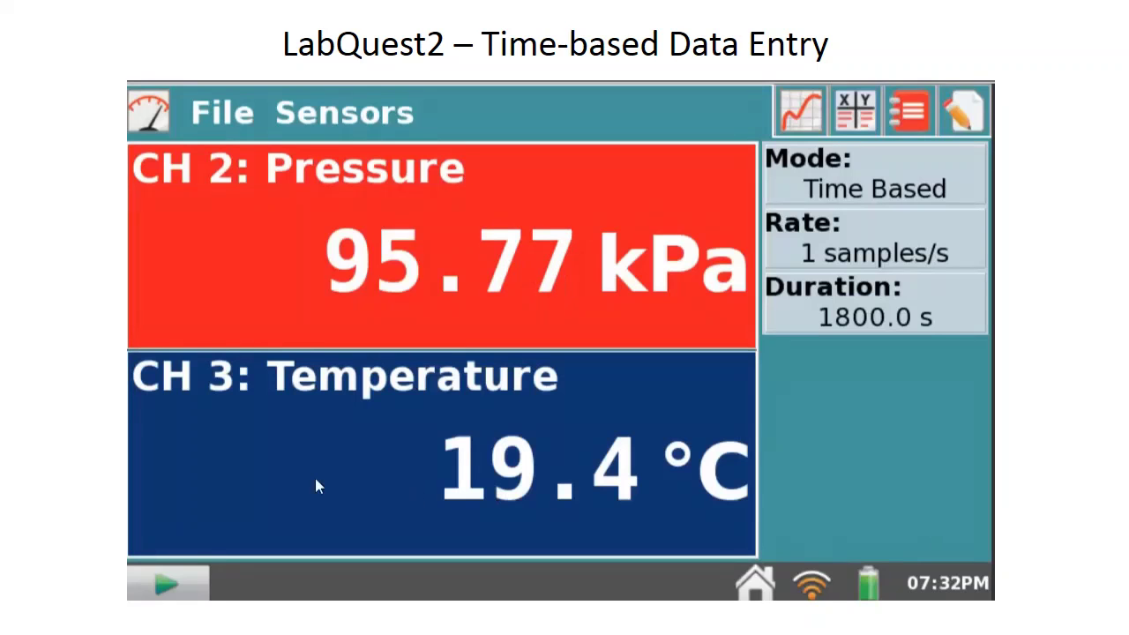
Step: Start collecting data and display only Graph 1, temperature versus time, at full size
left_click(174, 578)
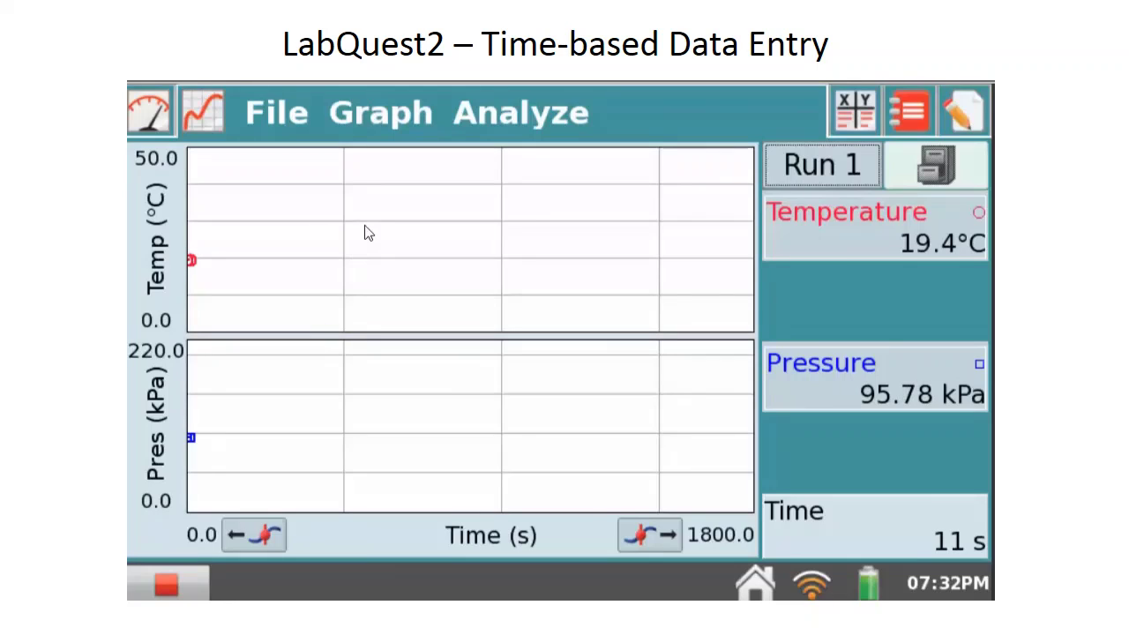
left_click(383, 114)
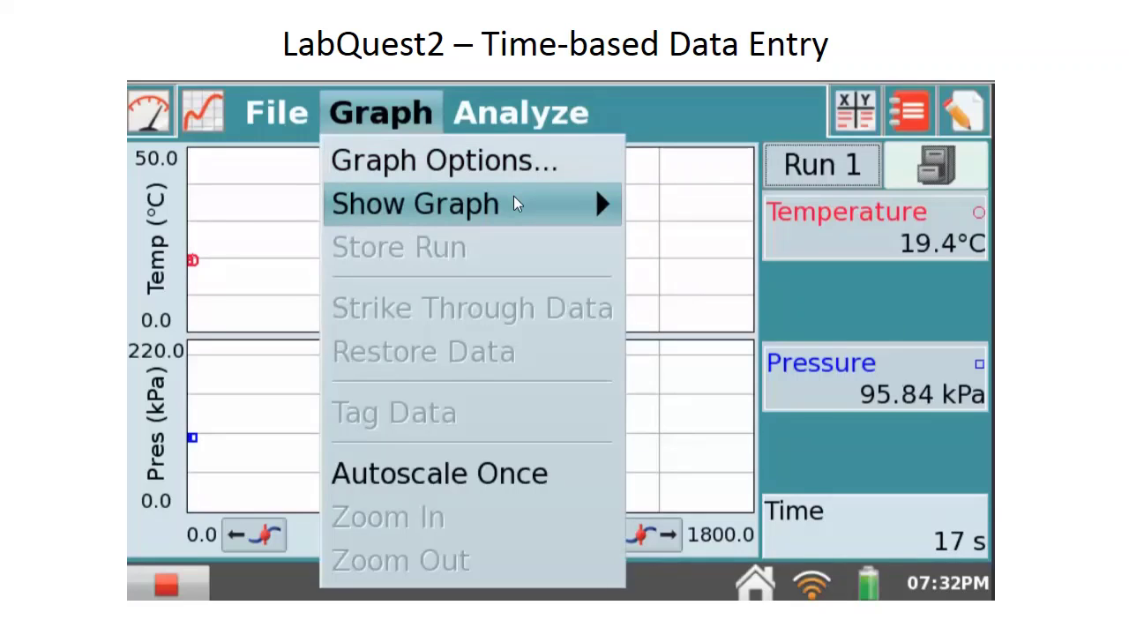
mouse_move(516, 204)
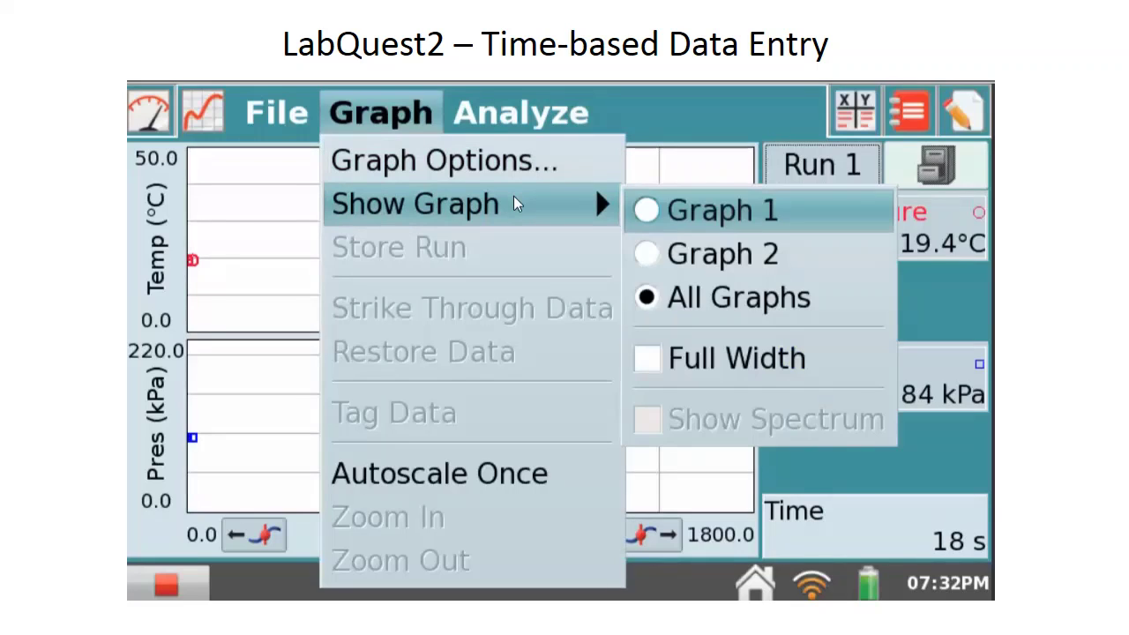
left_click(648, 212)
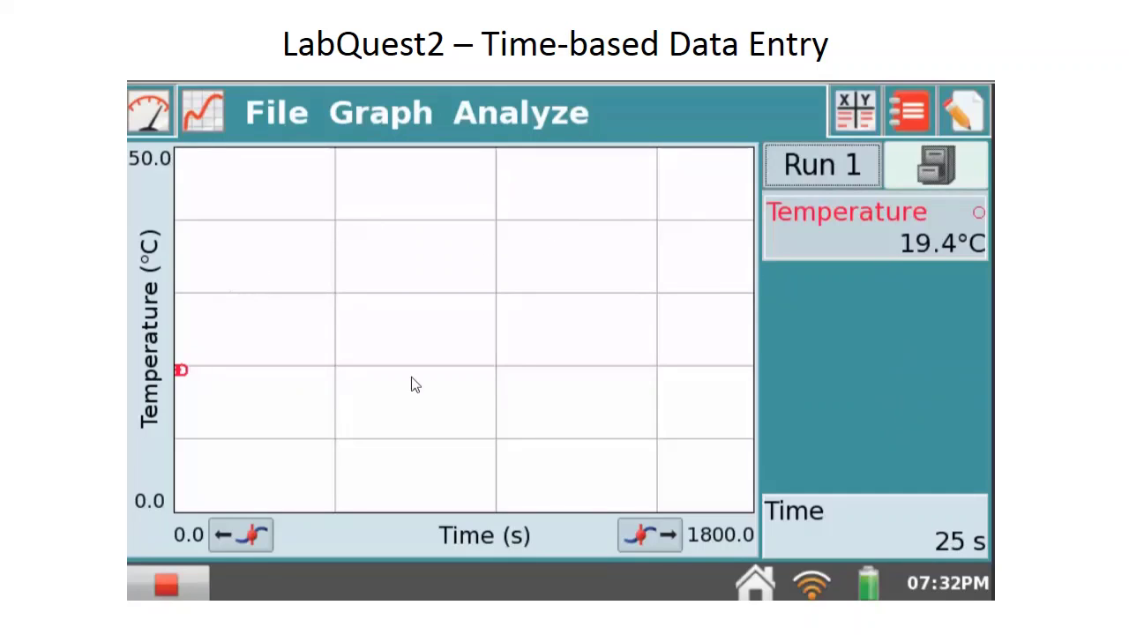
left_click(391, 113)
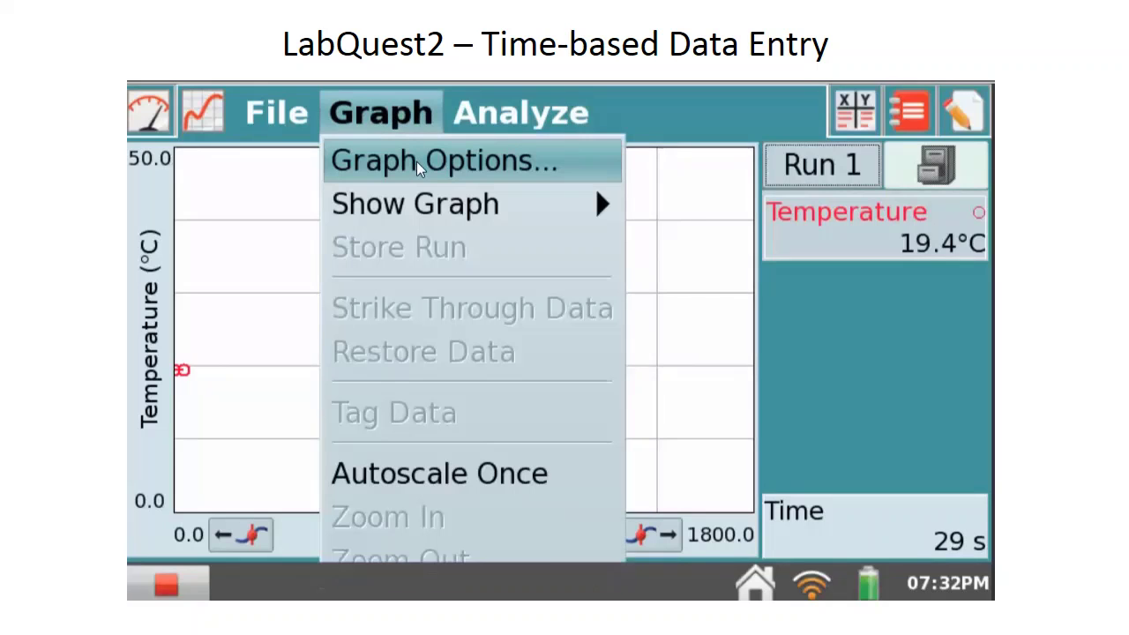
Step: Set Temperature as the x-axis and CH 2 Pressure as the only y-axis column for Run 1
left_click(416, 161)
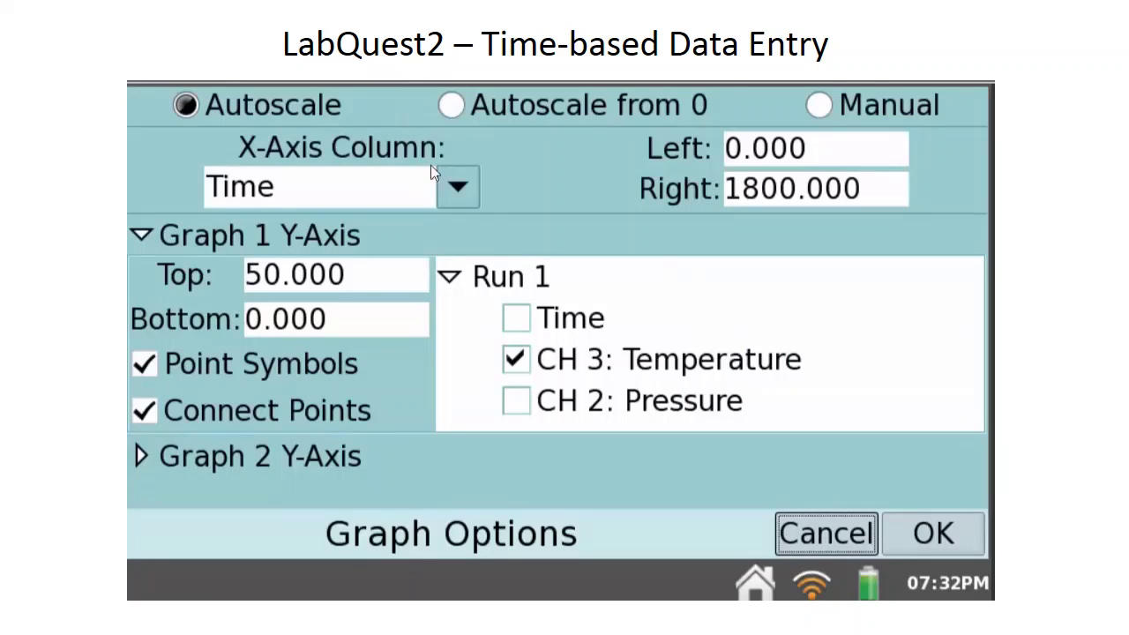
left_click(459, 188)
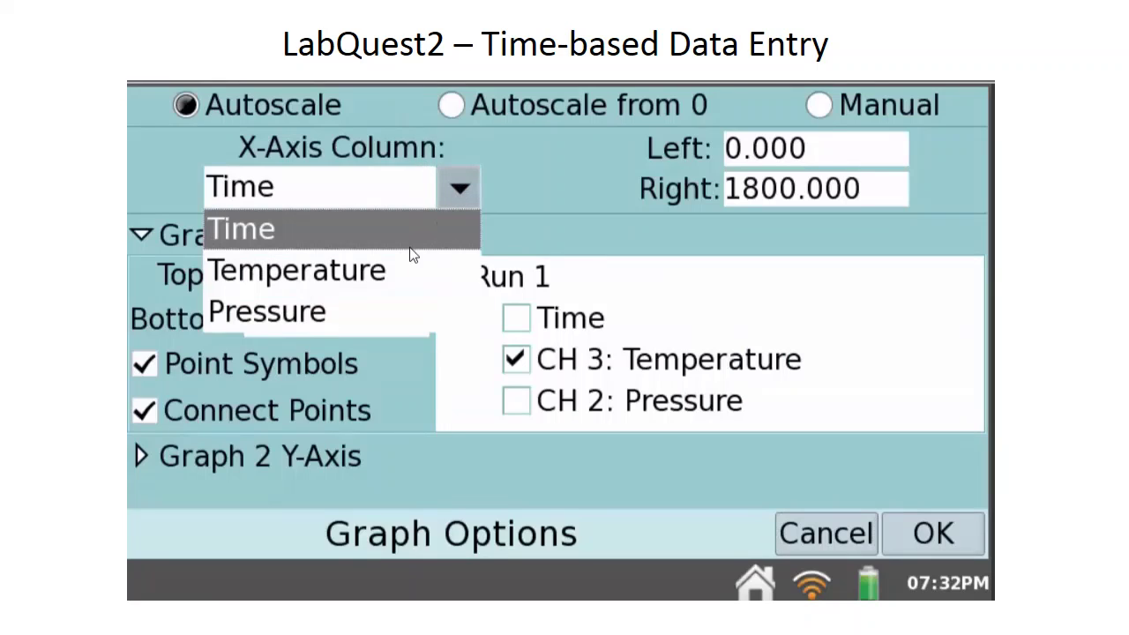
left_click(411, 270)
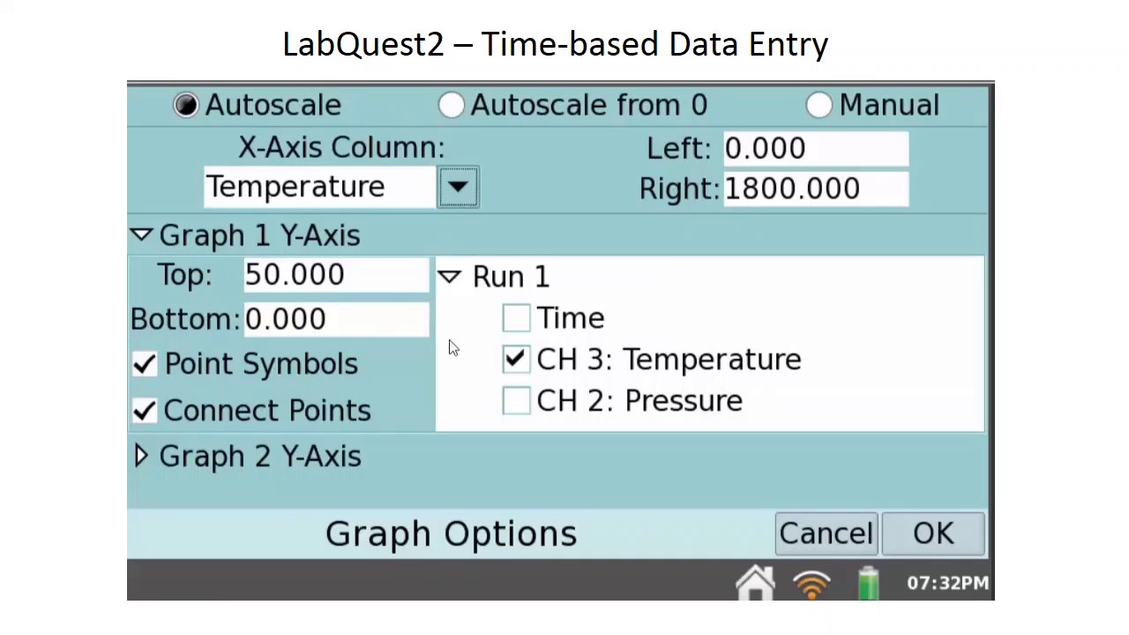
left_click(515, 365)
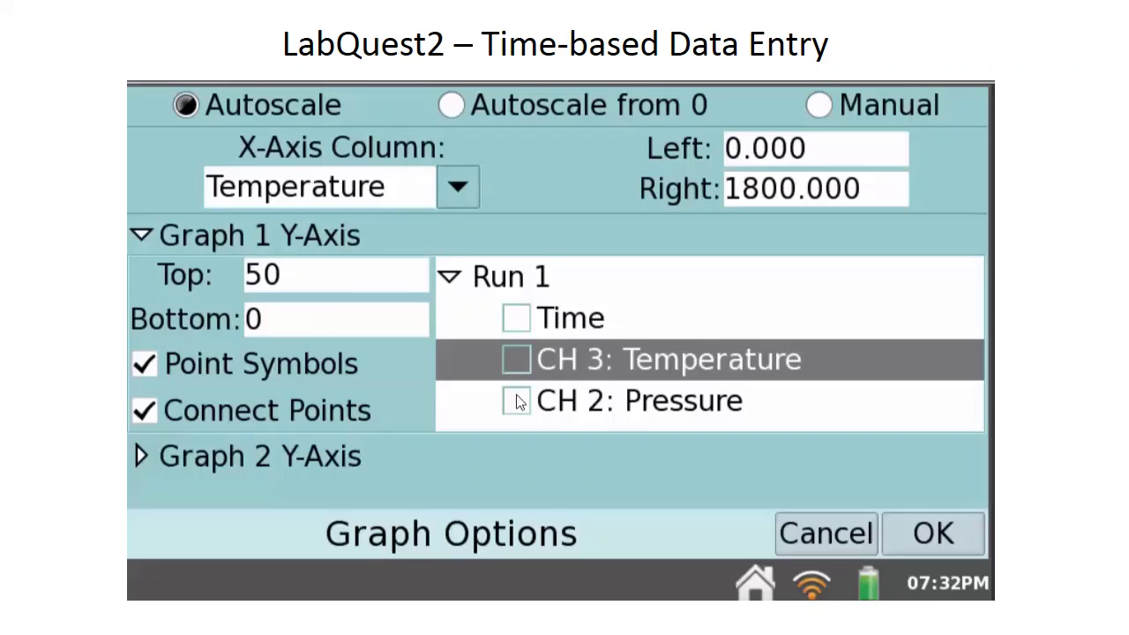
left_click(517, 402)
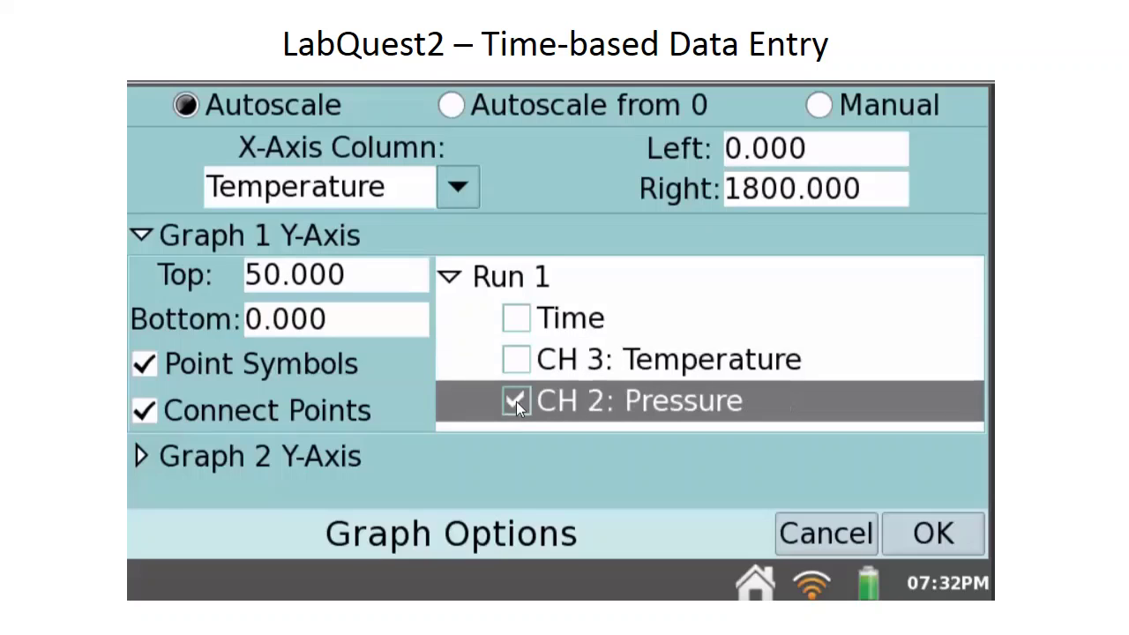
left_click(930, 542)
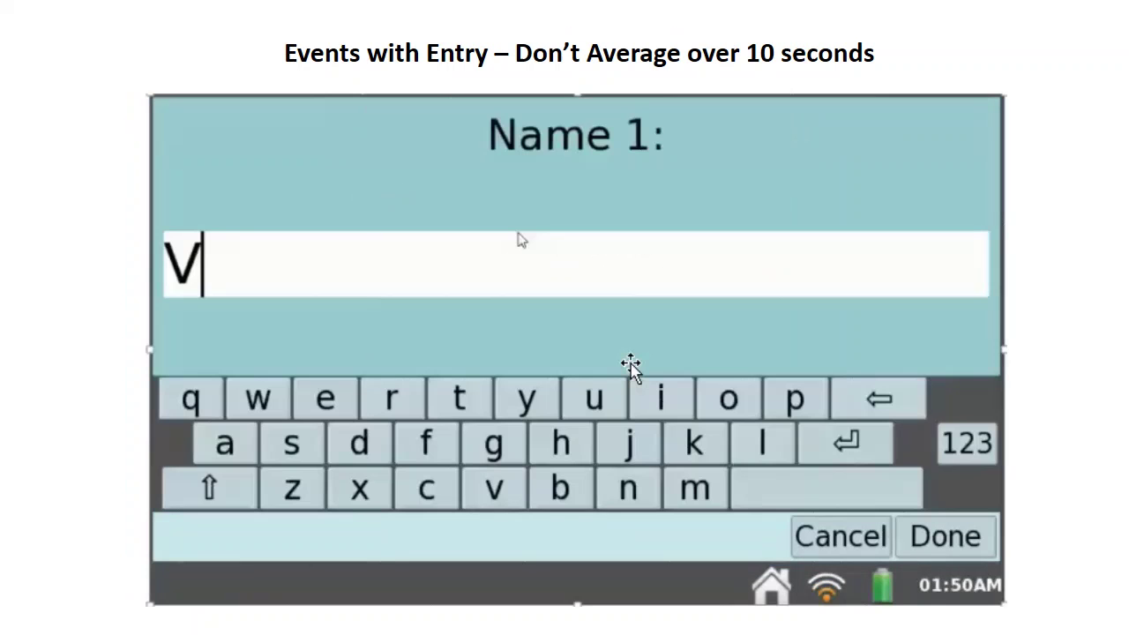
Step: Name the event column Volume and turn on averaging over 10 seconds
left_click(728, 398)
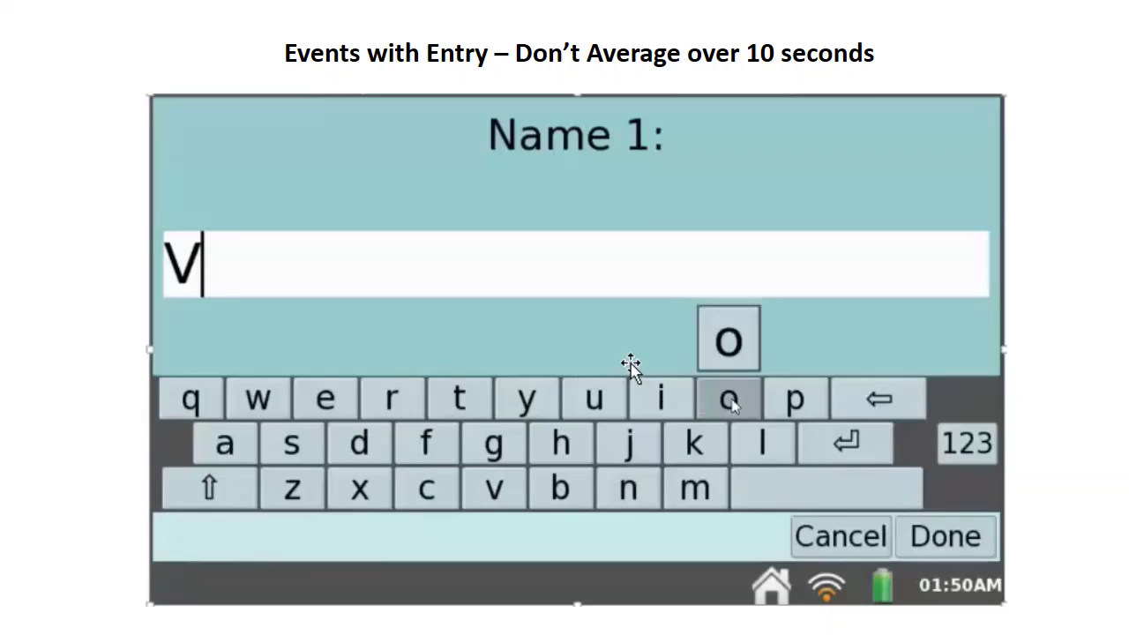
left_click(758, 442)
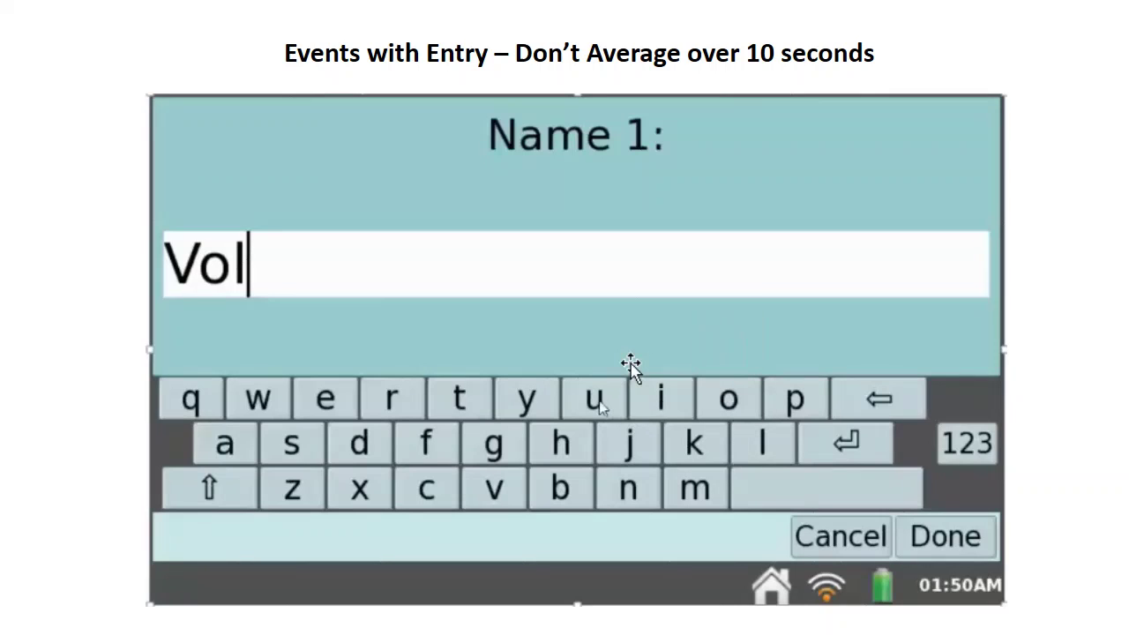
left_click(593, 399)
left_click(681, 492)
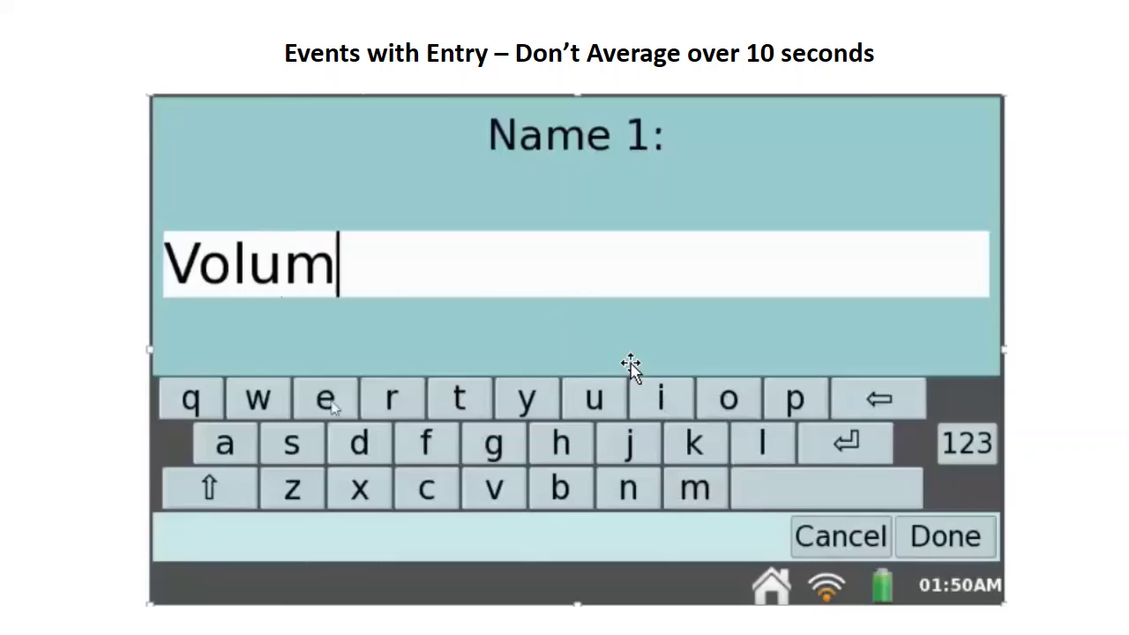
left_click(327, 401)
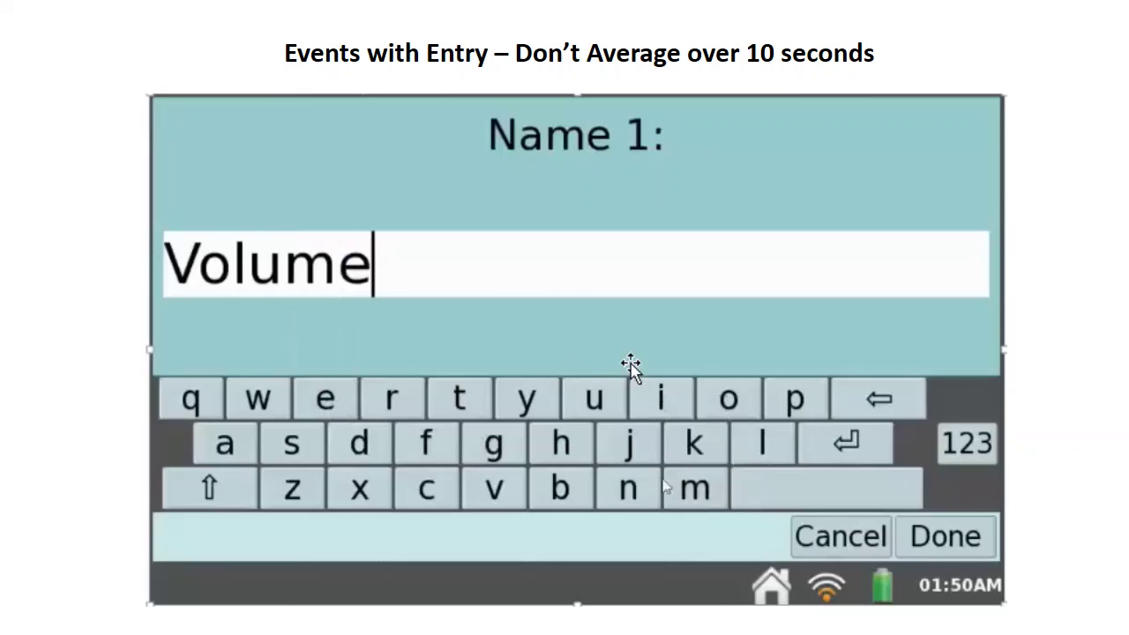
left_click(937, 535)
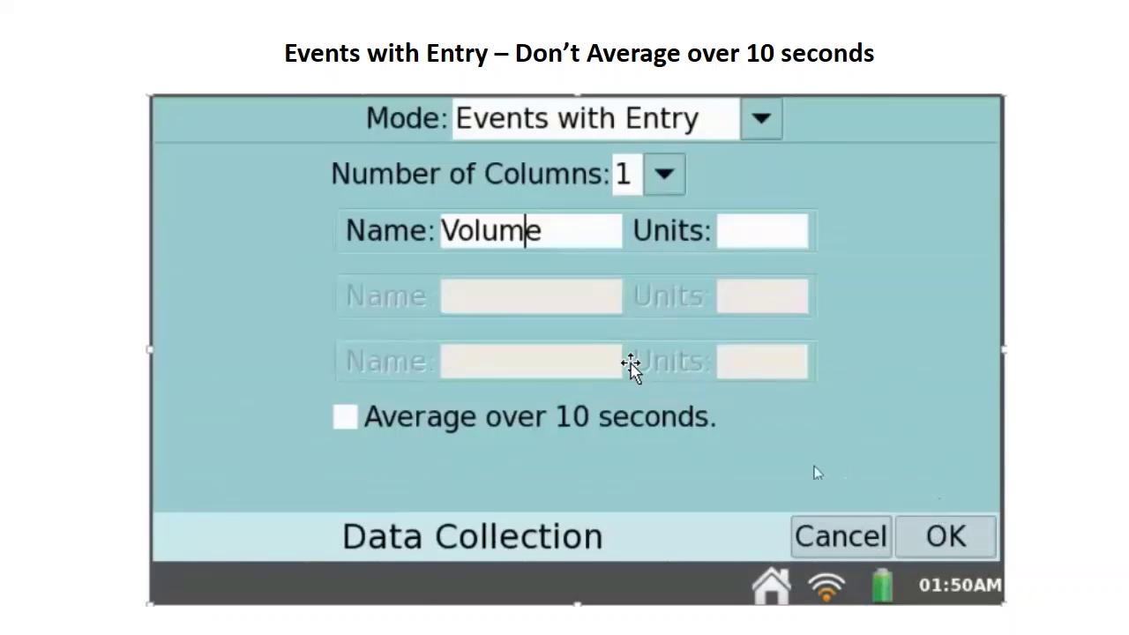
left_click(344, 418)
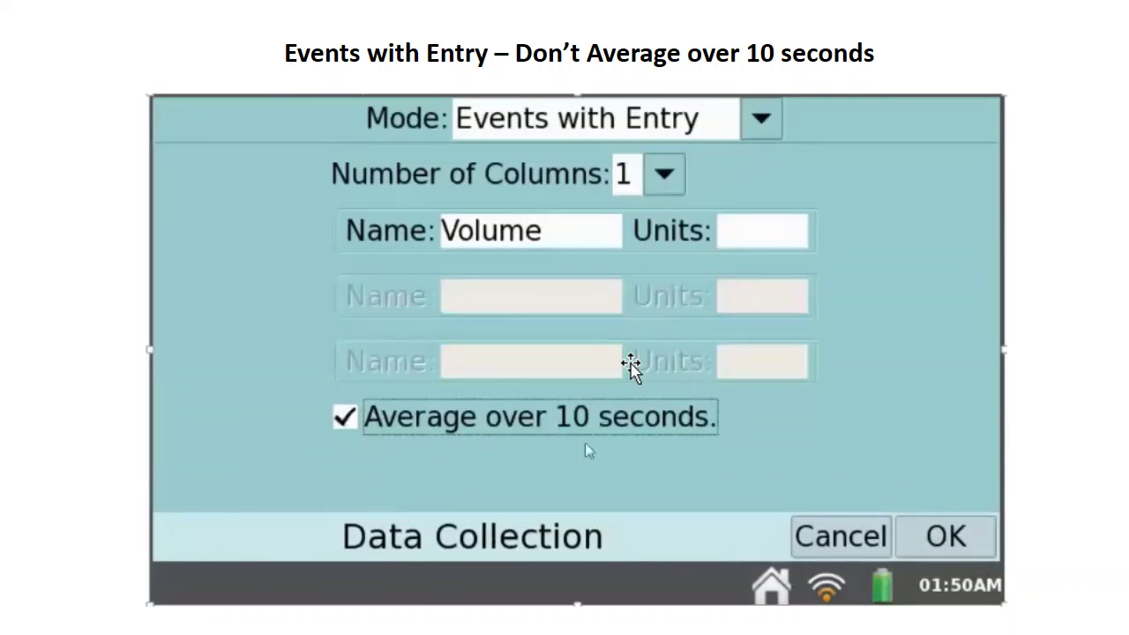
left_click(944, 540)
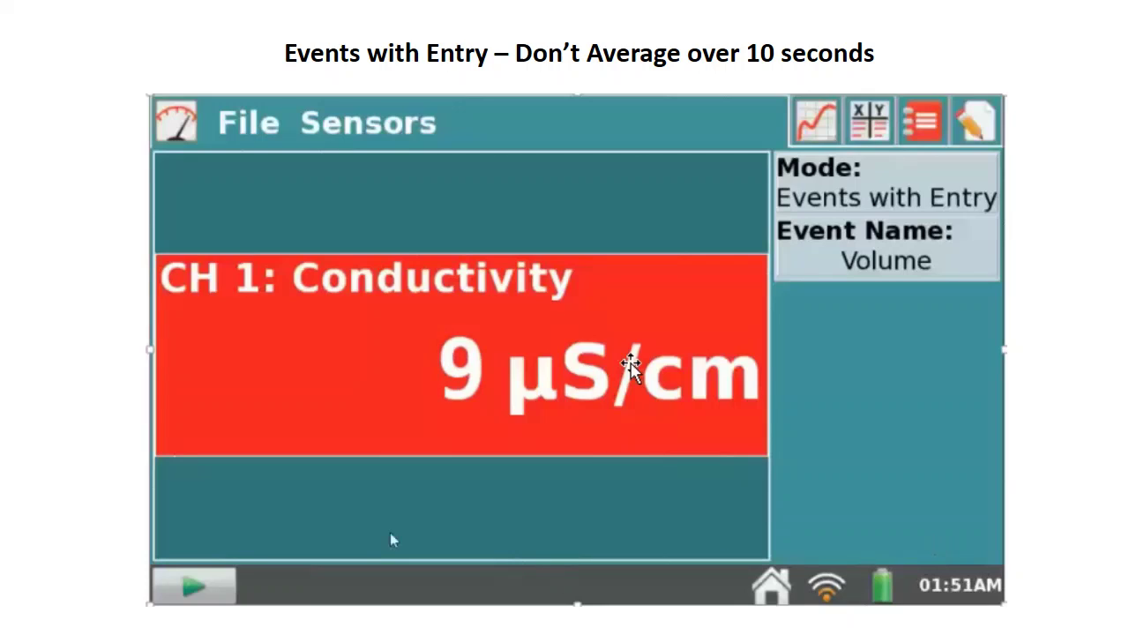
Step: Start the Events with Entry collection run
left_click(193, 589)
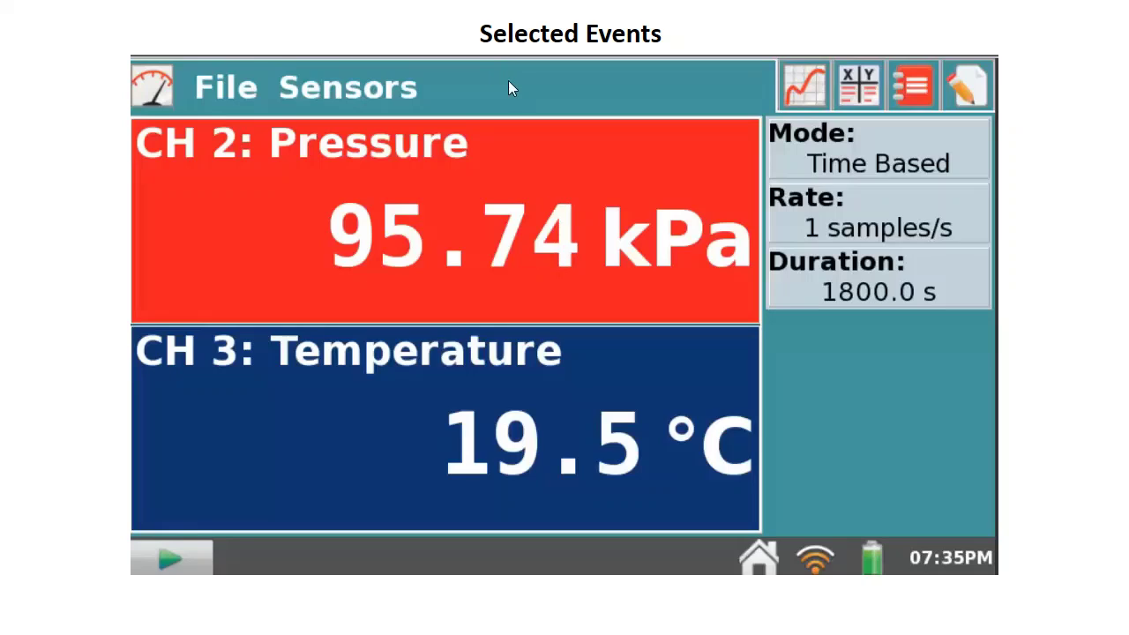
Step: Change the collection mode to Selected Events and discard the previous unsaved data
left_click(885, 163)
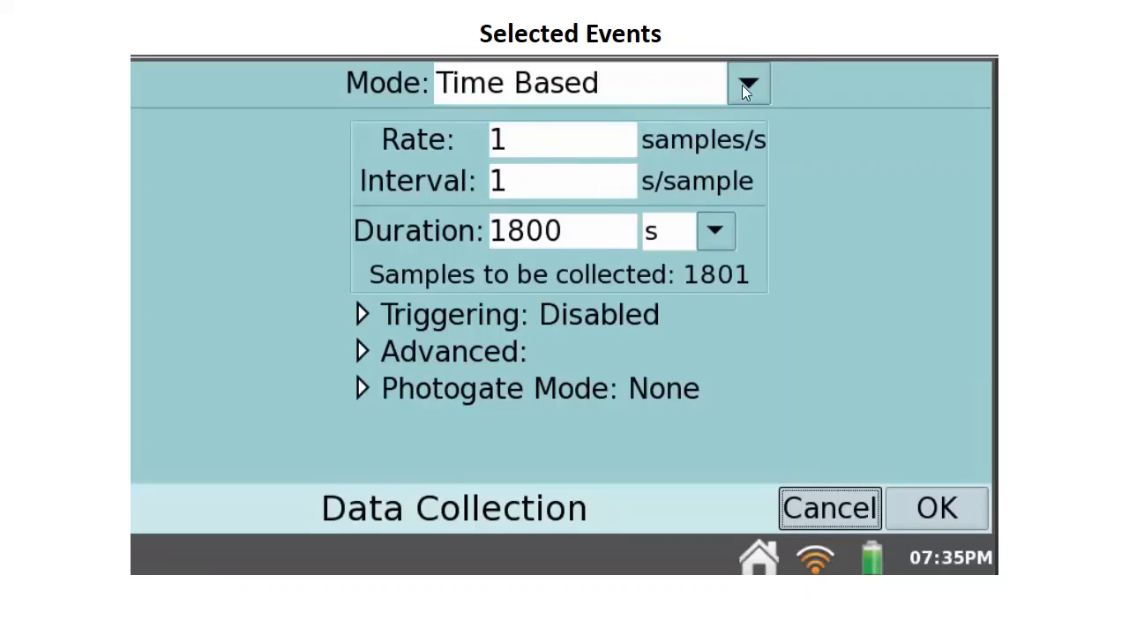
left_click(742, 84)
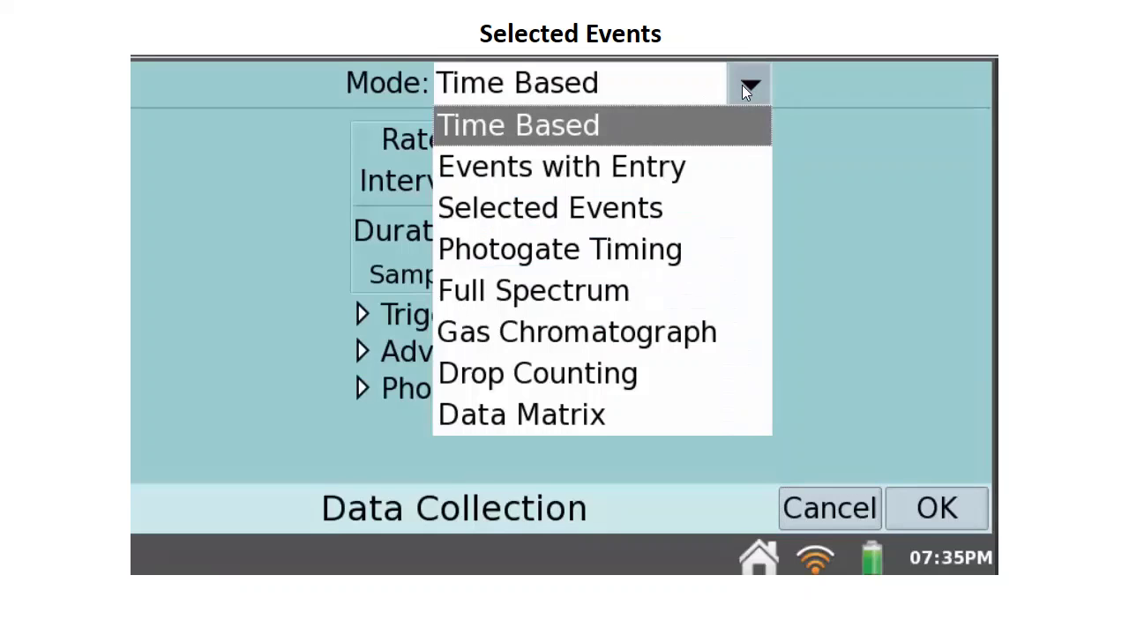
left_click(602, 208)
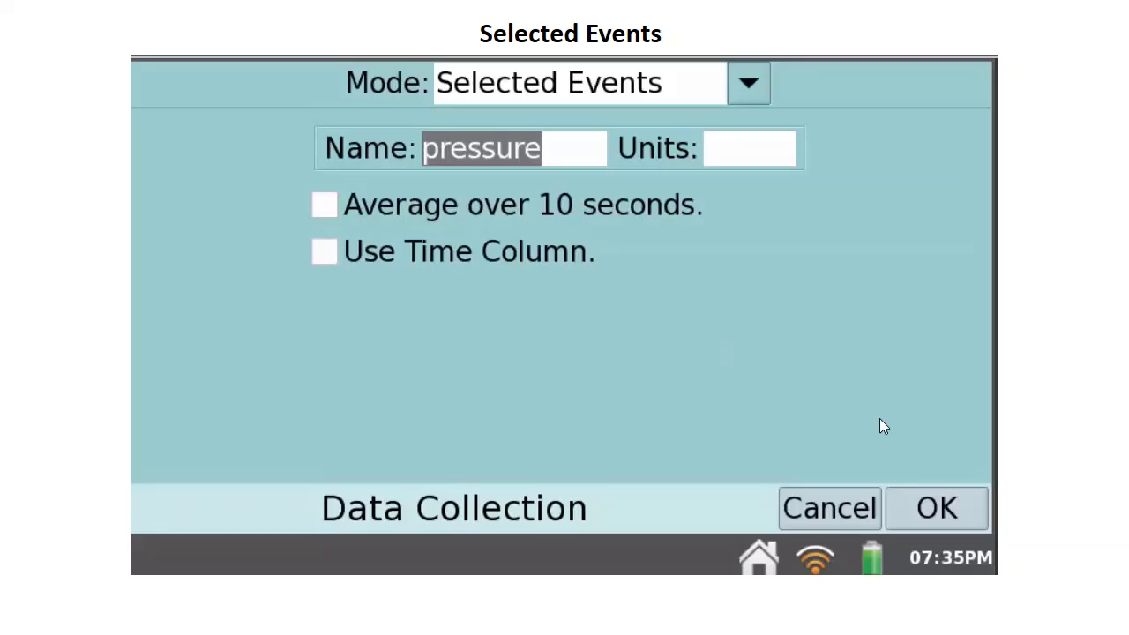
left_click(928, 506)
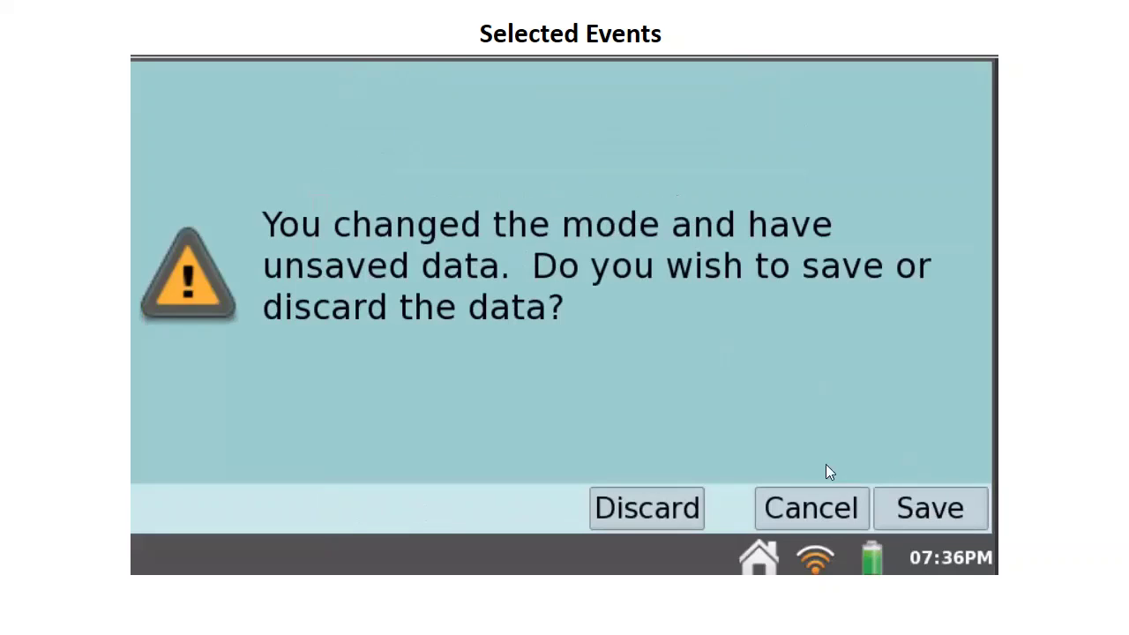
left_click(628, 500)
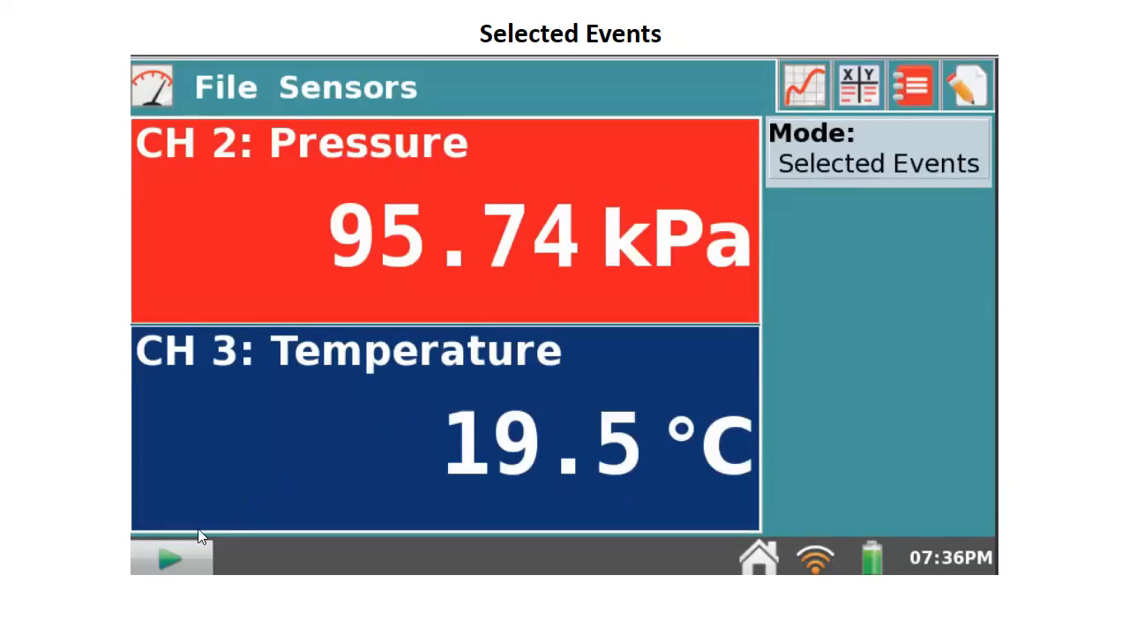
Step: Start collection and keep two pressure-temperature points near 95.72 kPa at 19.49 °C
left_click(169, 559)
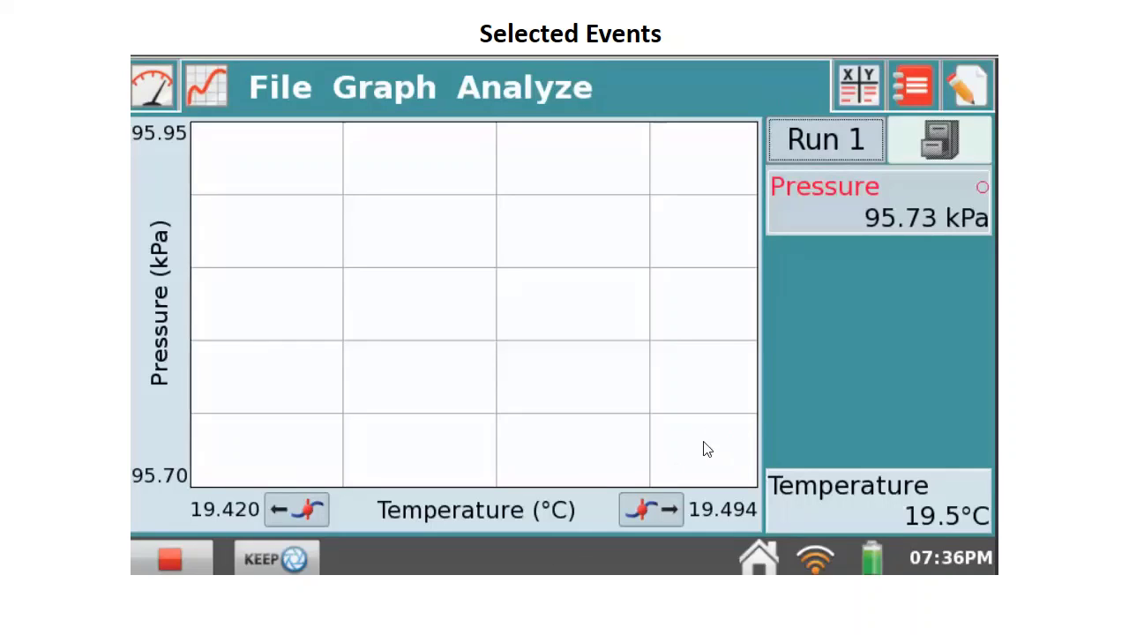
left_click(278, 560)
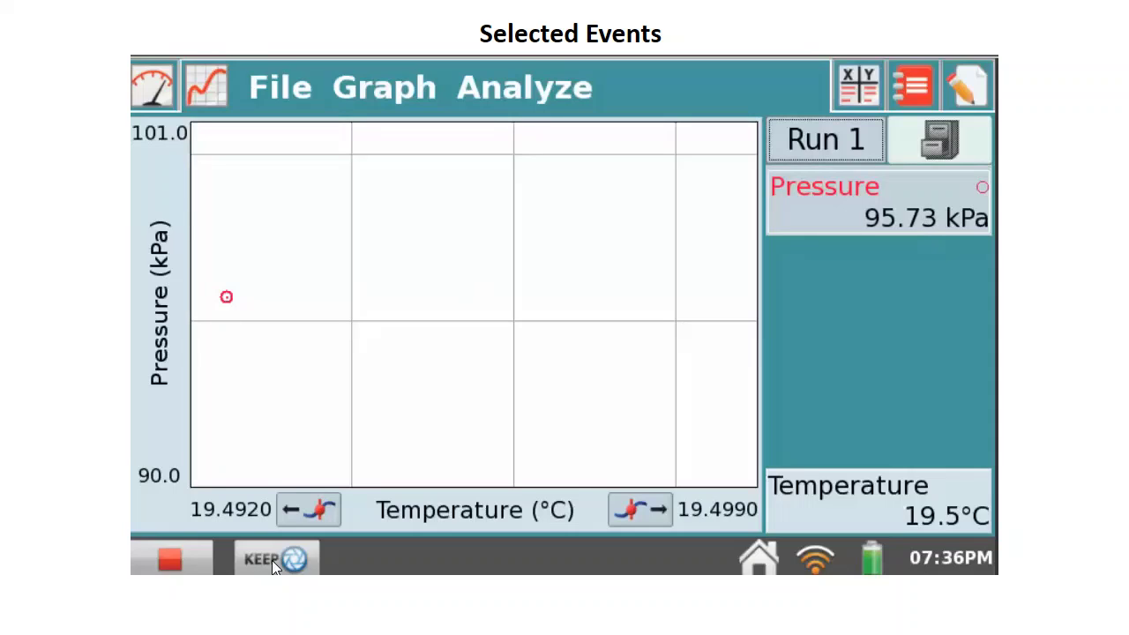
left_click(273, 566)
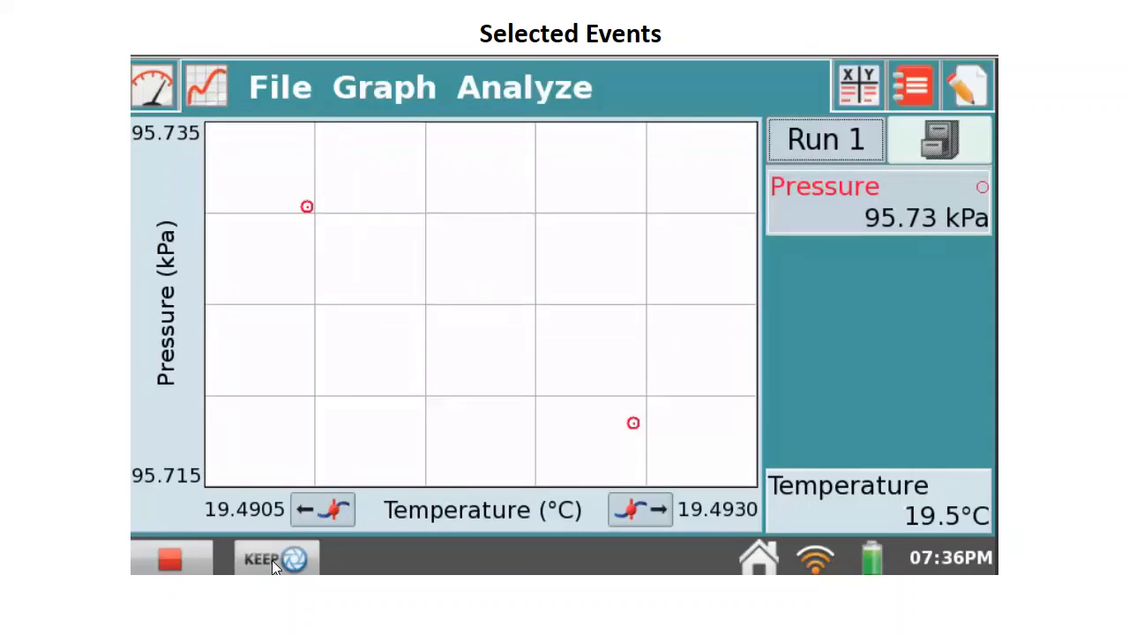